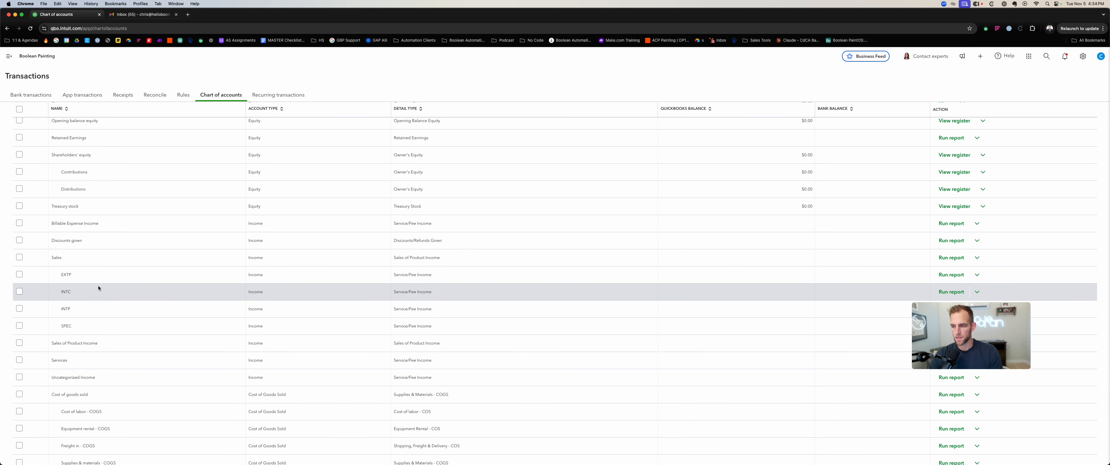
- Filter the chart of accounts by "deposit" to look up the deposit-related accounts
scroll(145, 271, up, 15)
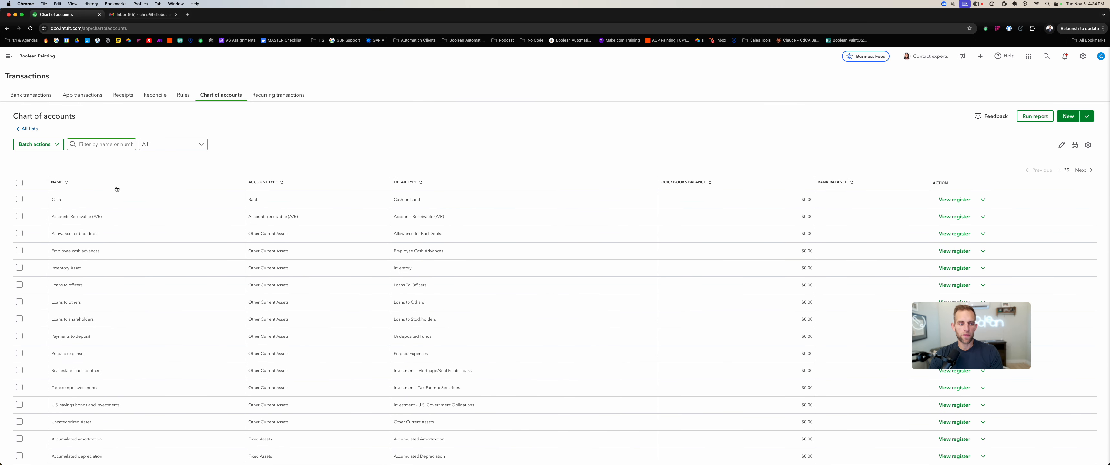
click(95, 144)
text(deposit)
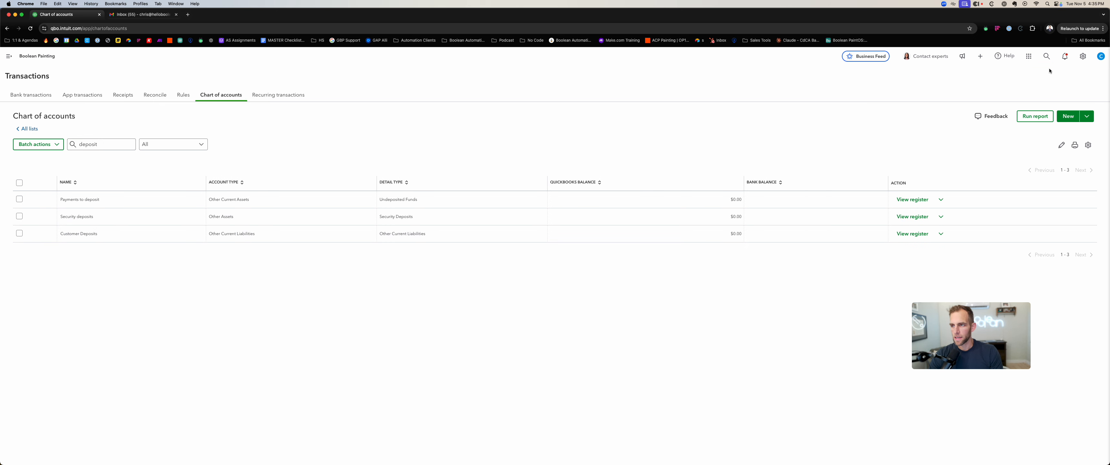
- Expand the main navigation and go to the Products & services list
click(1028, 58)
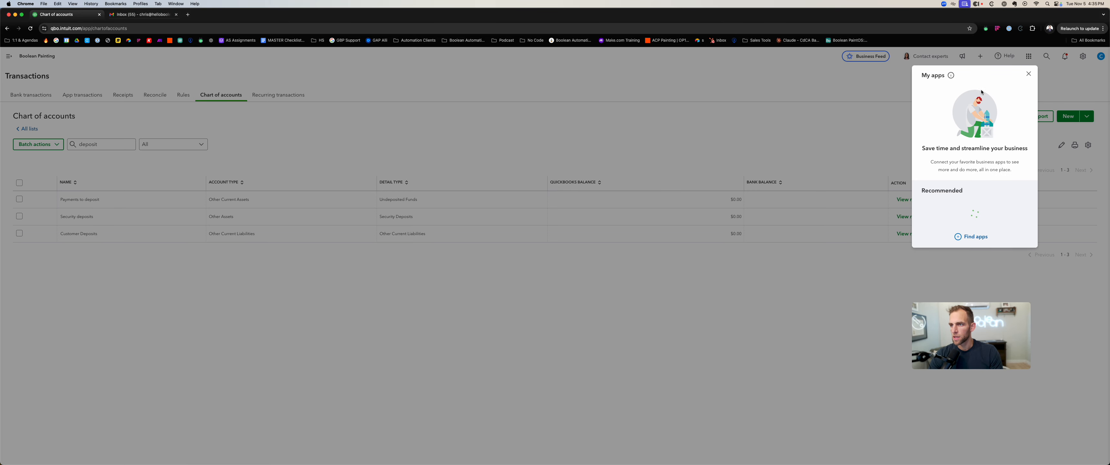
click(1028, 74)
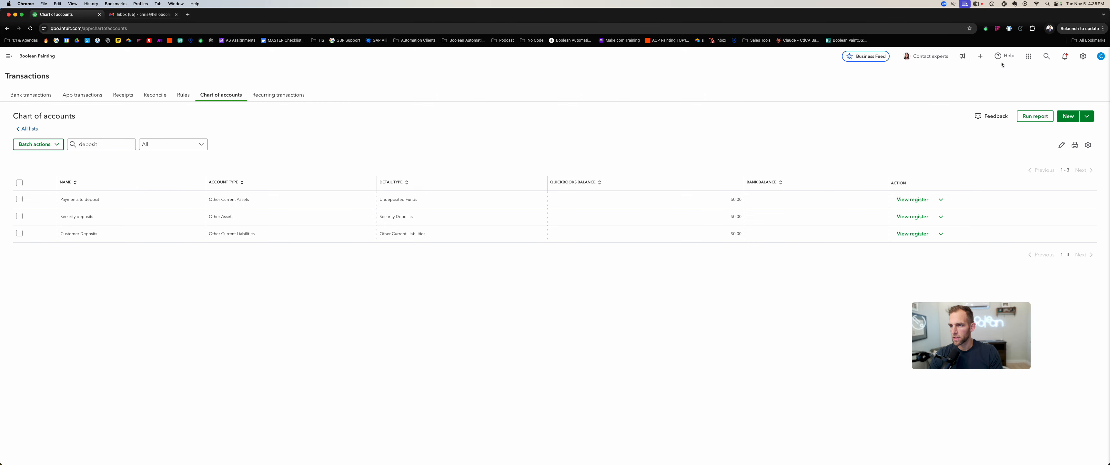
click(8, 60)
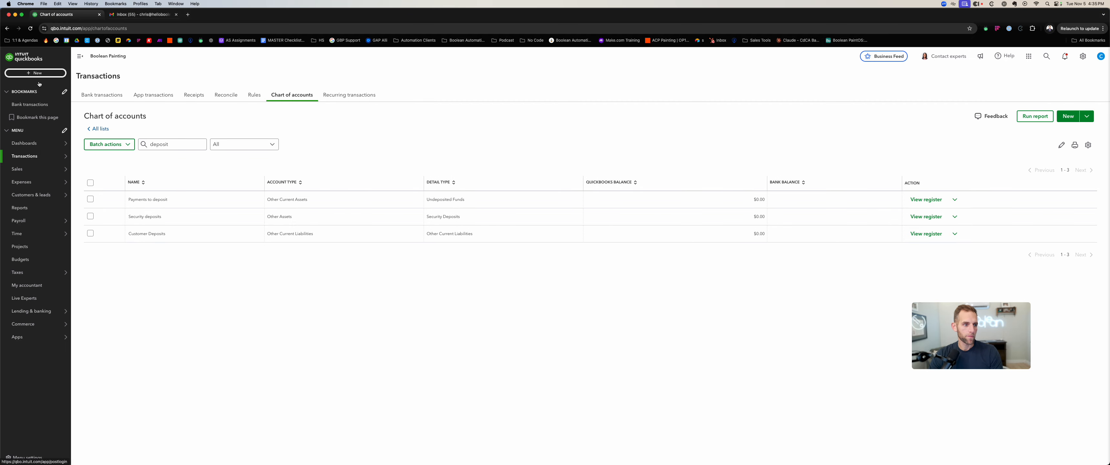
click(1082, 56)
click(920, 108)
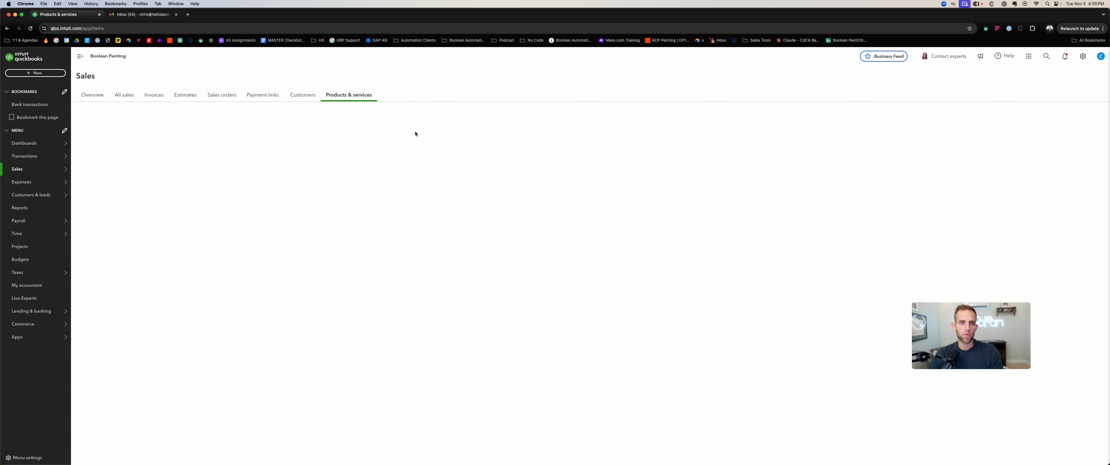
- Start a new service item named EXTP with the sales description "Exterior Painting"
click(102, 237)
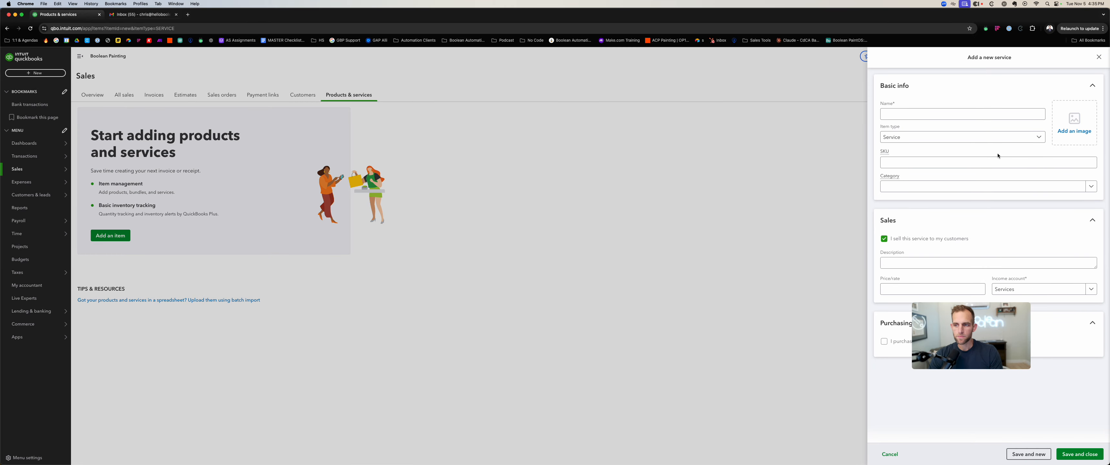
click(965, 117)
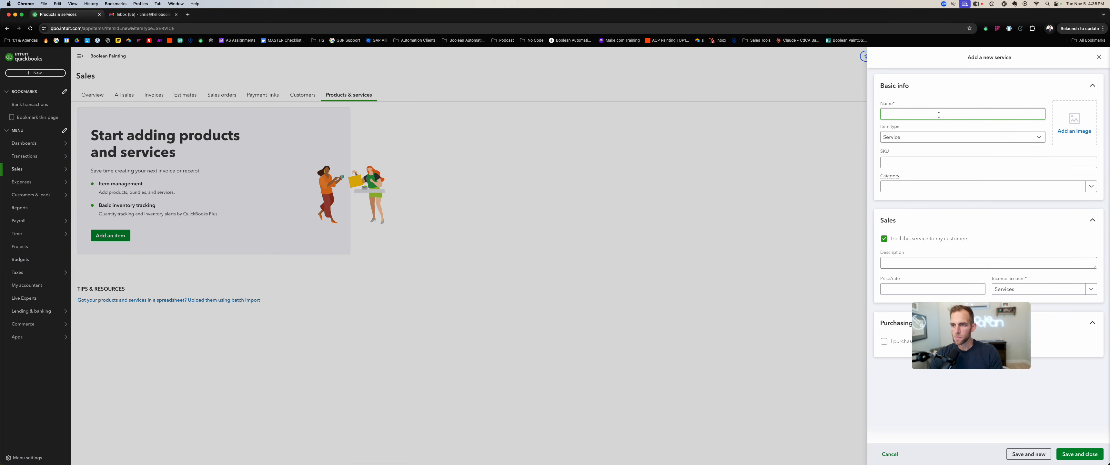
text(EXTP)
click(953, 138)
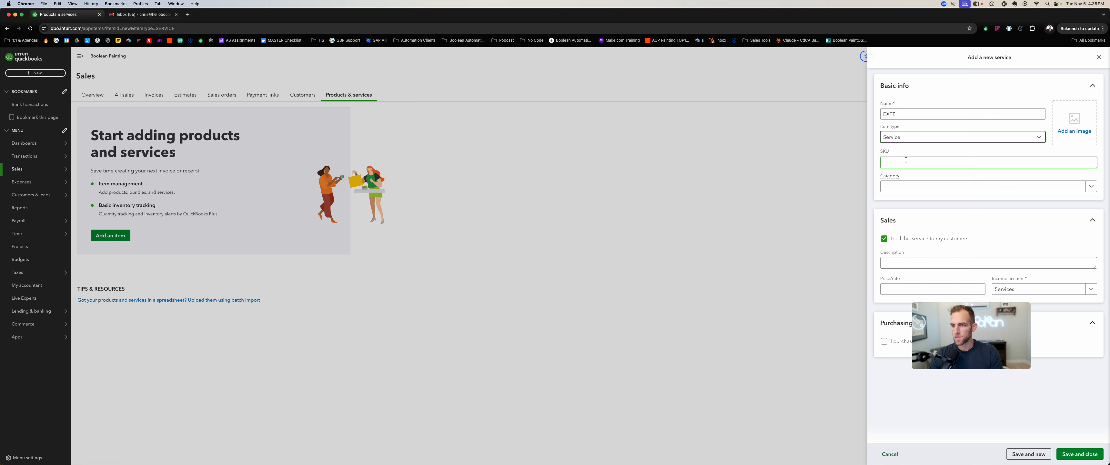
click(901, 186)
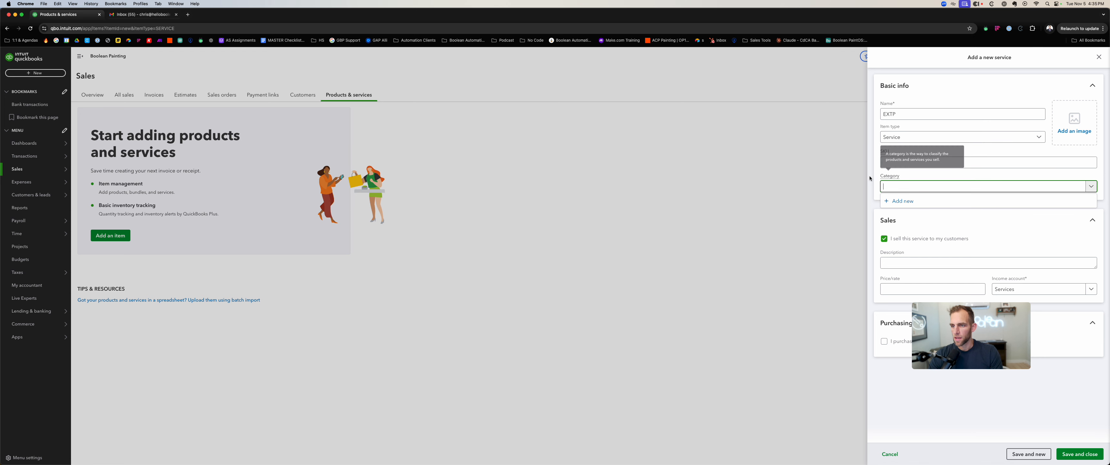
click(910, 261)
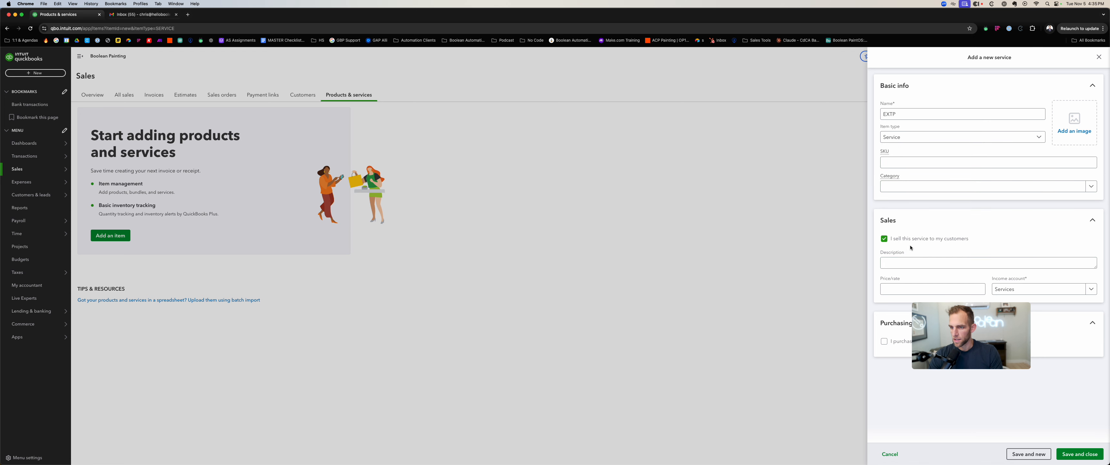
click(933, 262)
text(Exterior Painting)
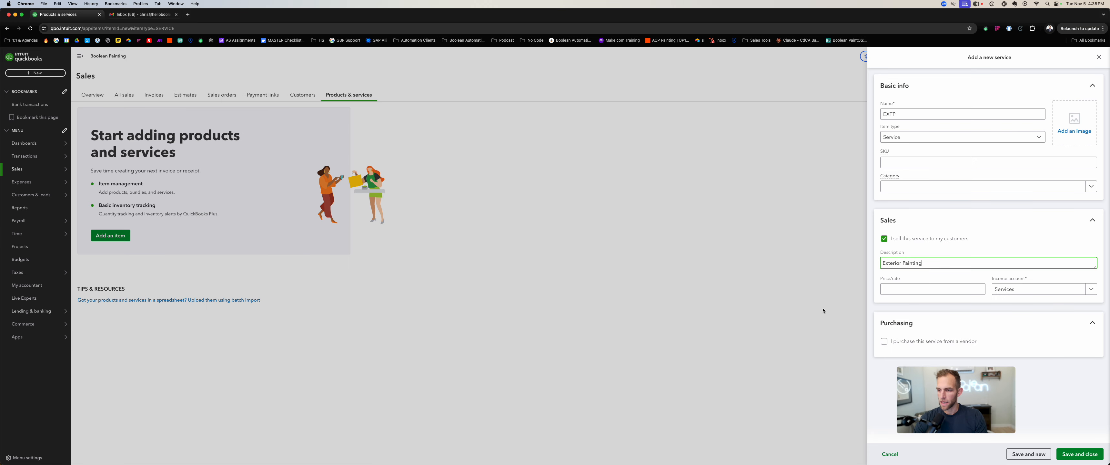
- Assign the EXTP sub-account of Sales as the exterior painting service's income account and save the item
click(1016, 289)
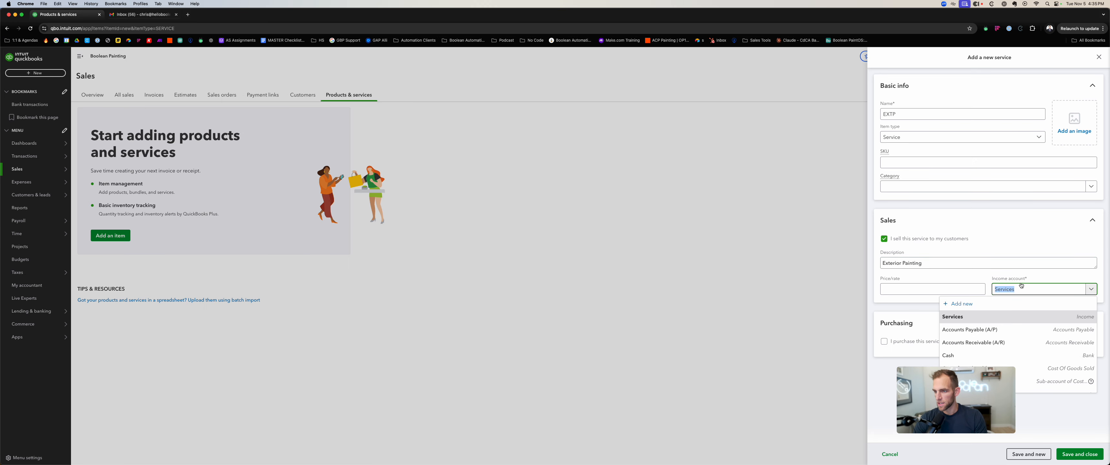
scroll(1021, 337, down, 5)
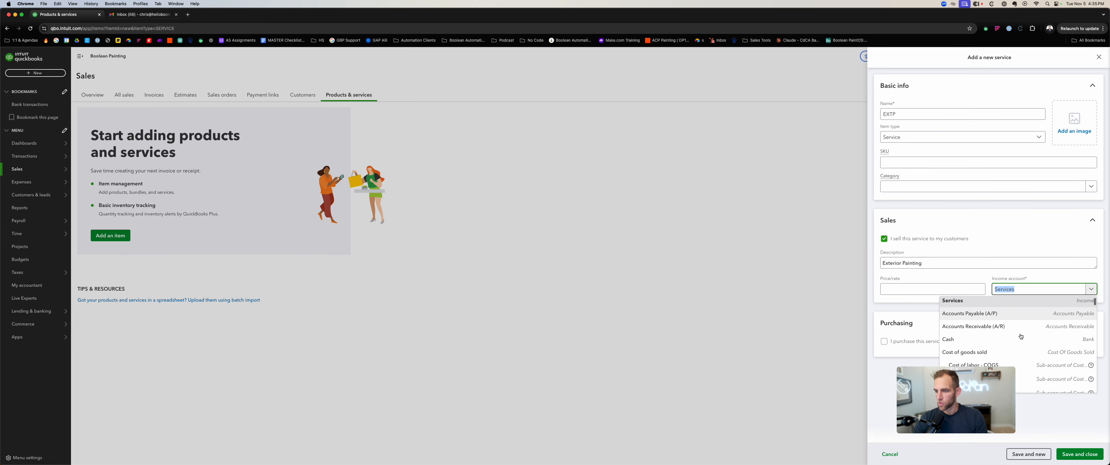
scroll(1021, 336, down, 10)
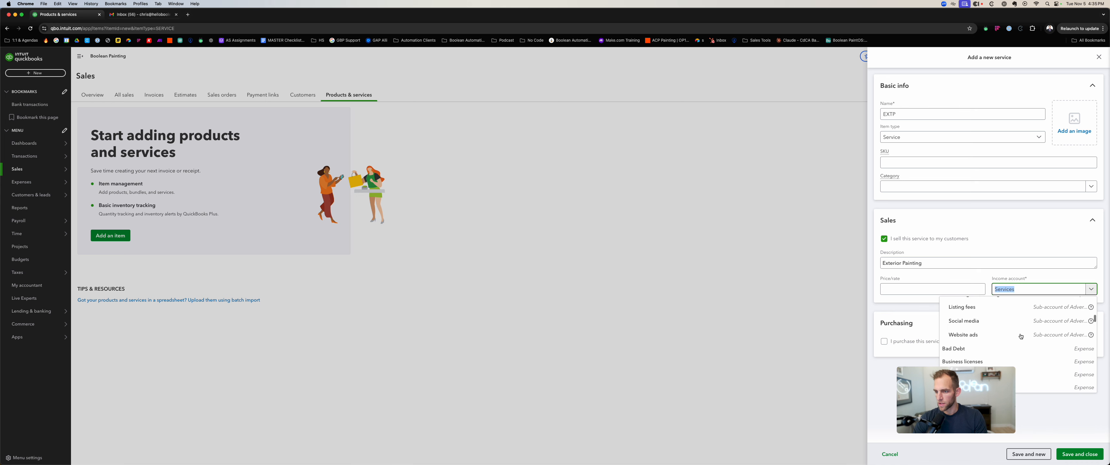
scroll(1021, 336, down, 10)
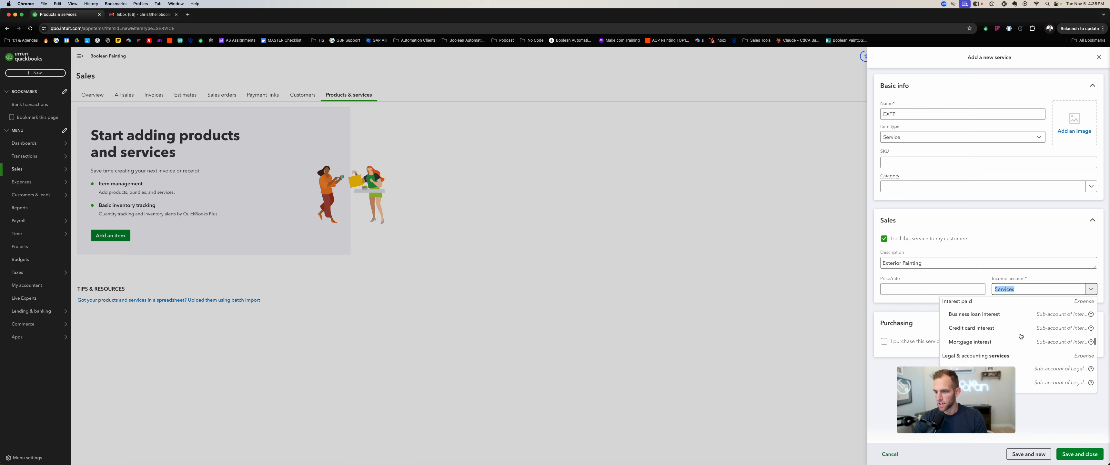
scroll(1021, 337, down, 10)
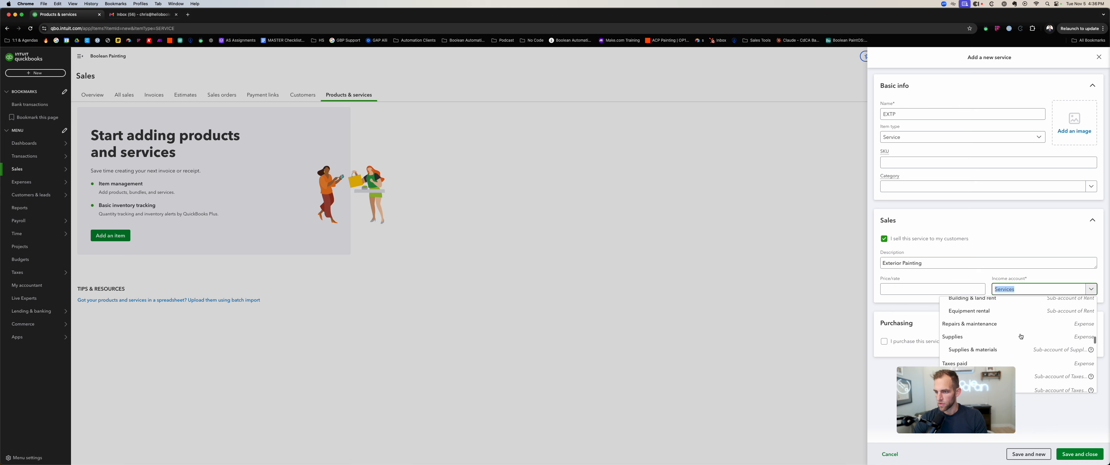
scroll(1021, 337, down, 10)
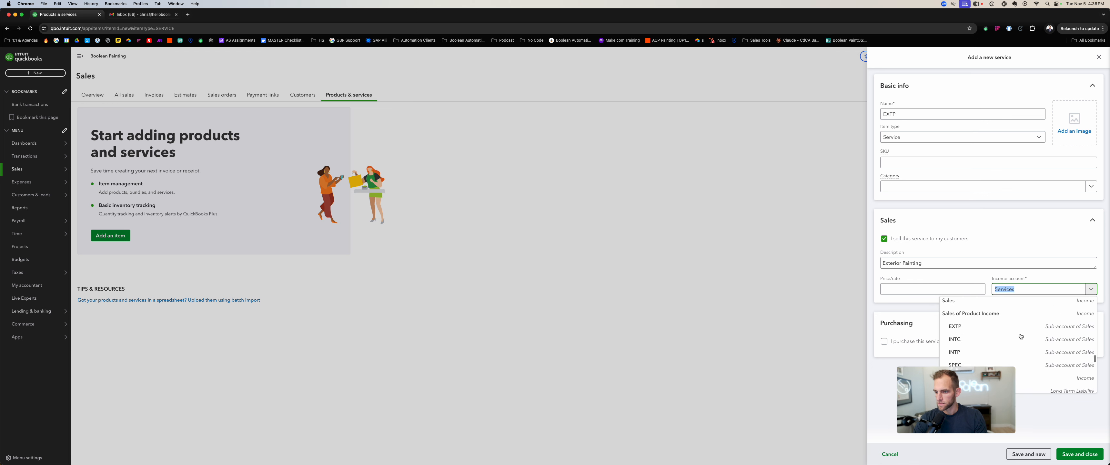
scroll(1021, 337, up, 3)
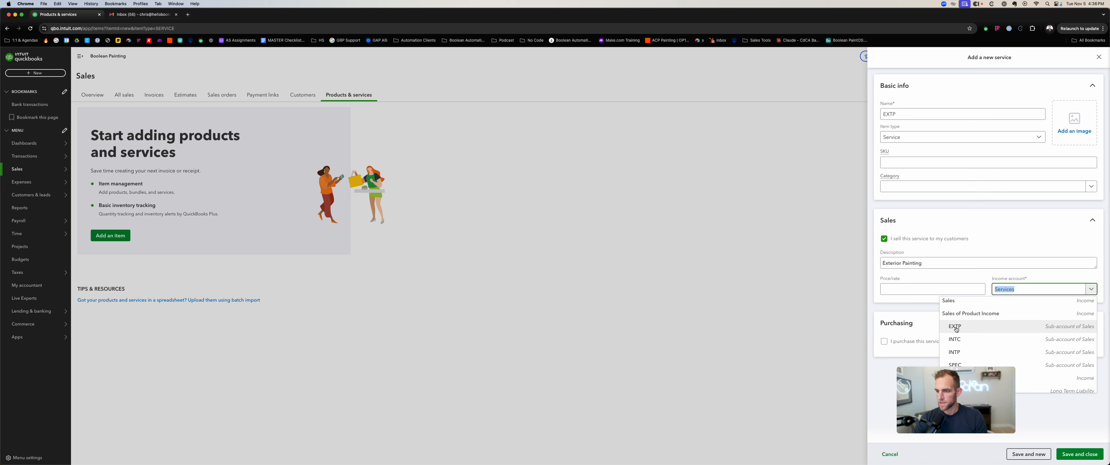
click(956, 329)
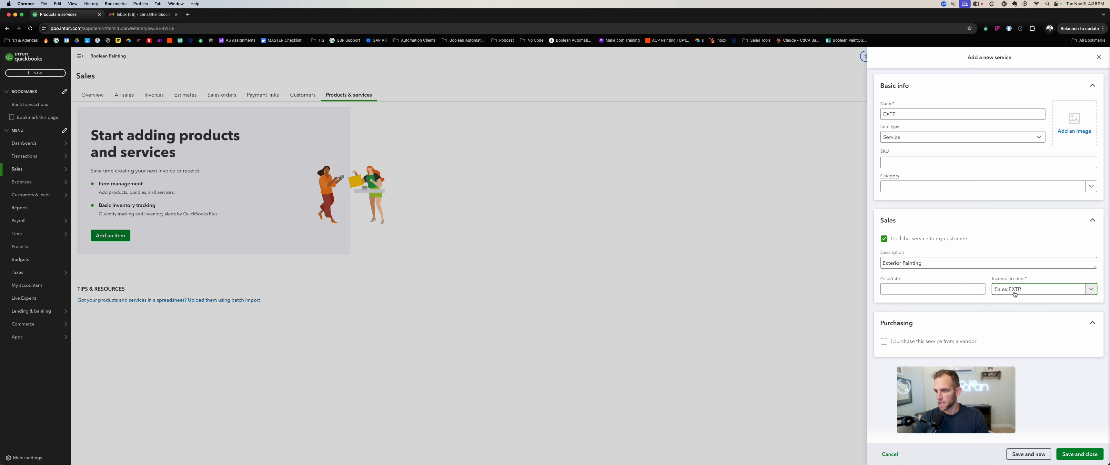
click(1079, 454)
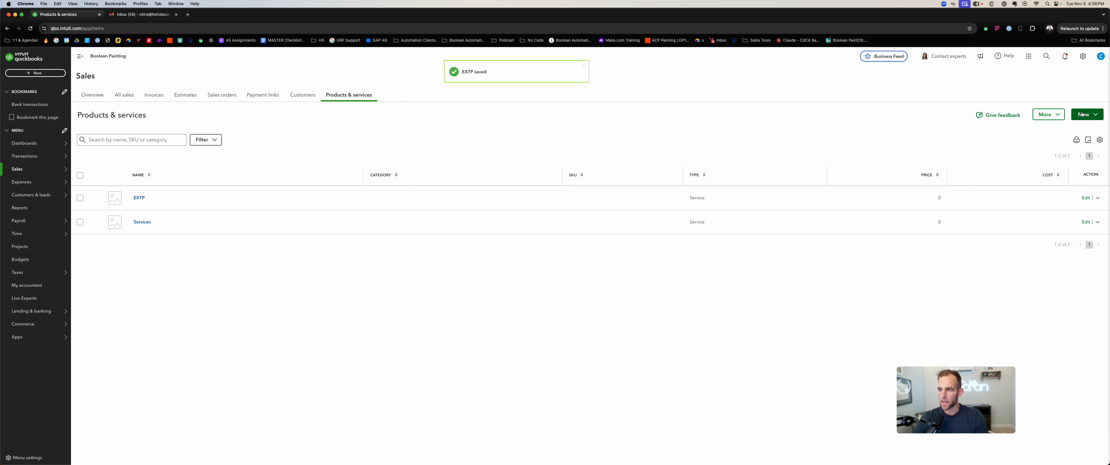
- Start another service item named INTP with the sales description "Interior Painting"
click(1083, 117)
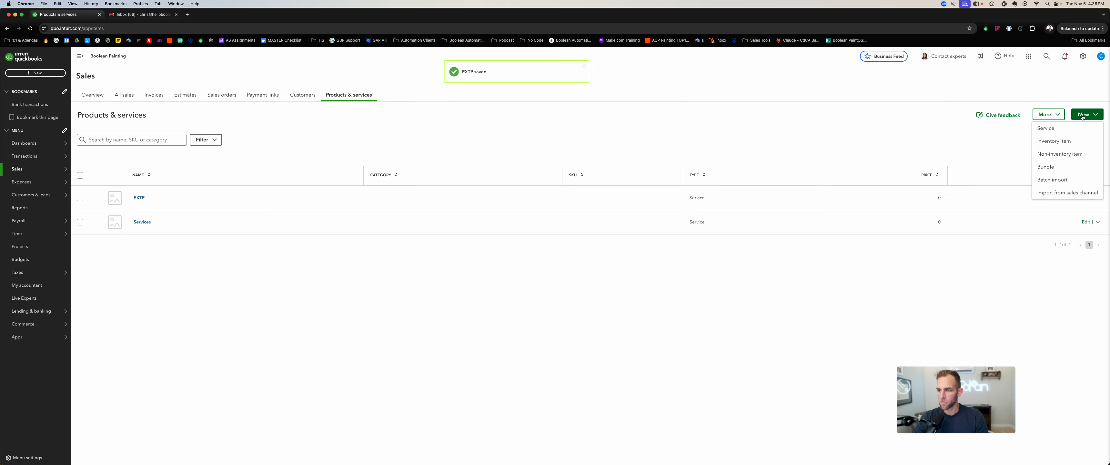
click(1048, 128)
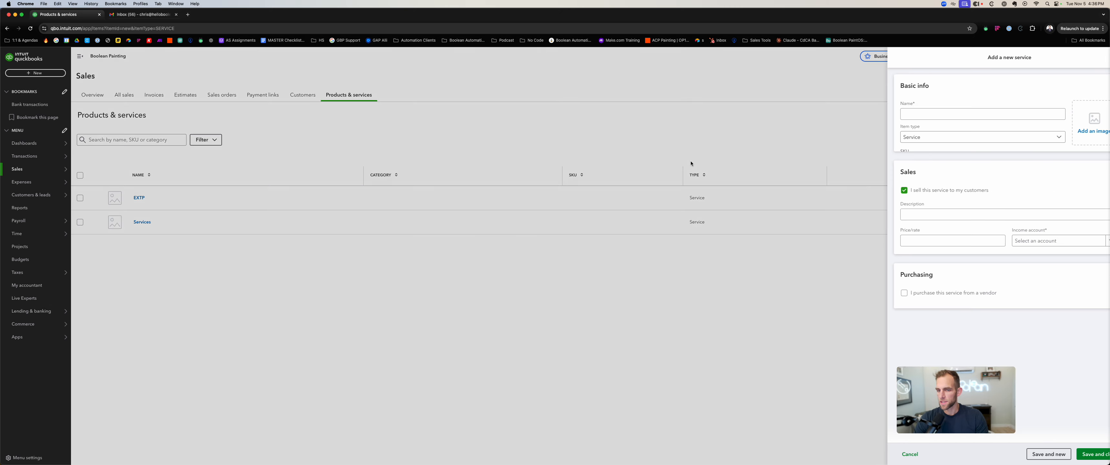
click(926, 114)
text(INTP)
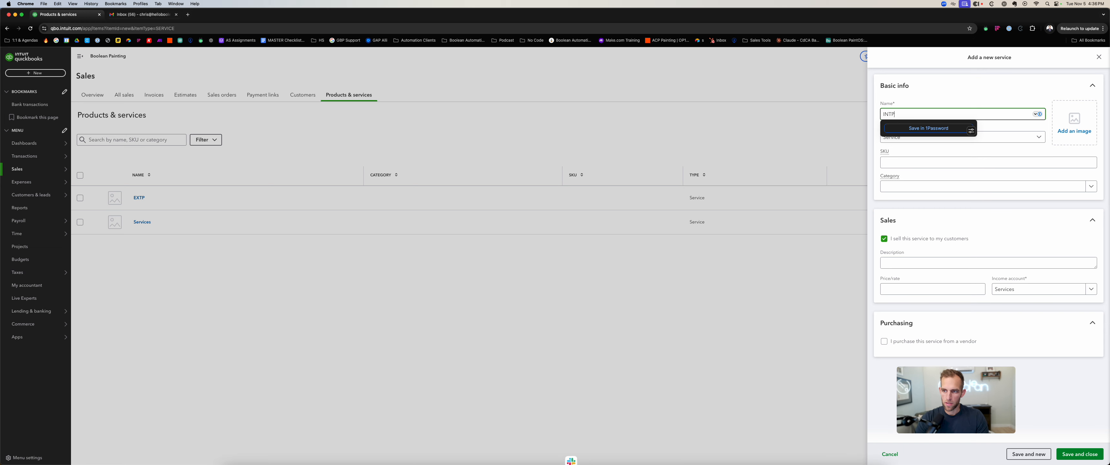
key(Tab)
key(Tab)
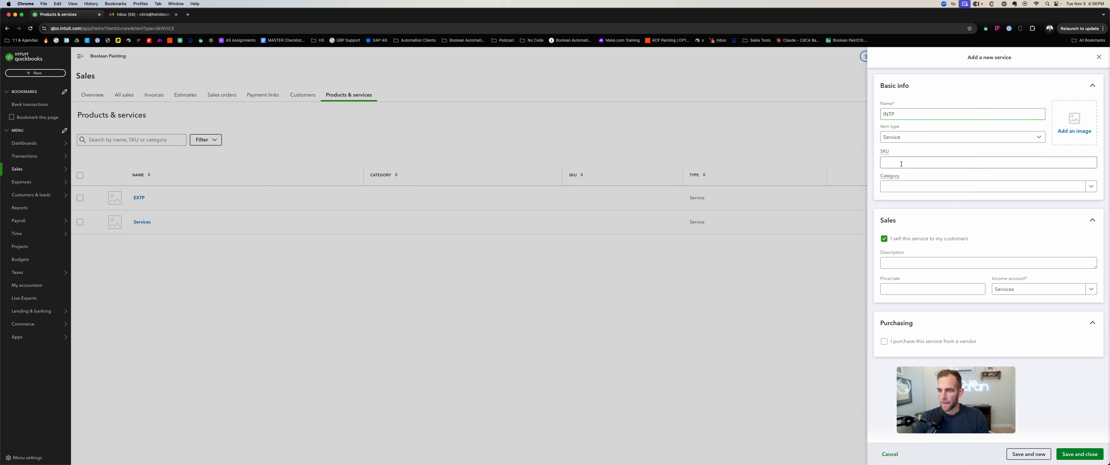
click(896, 261)
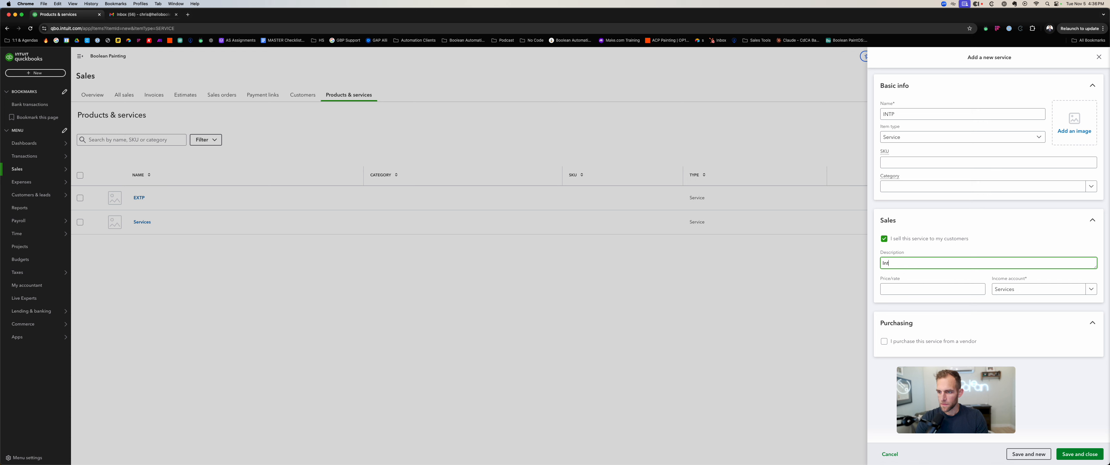
- Assign the INTP sub-account of Sales as the interior painting service's income account and save the item
click(1011, 290)
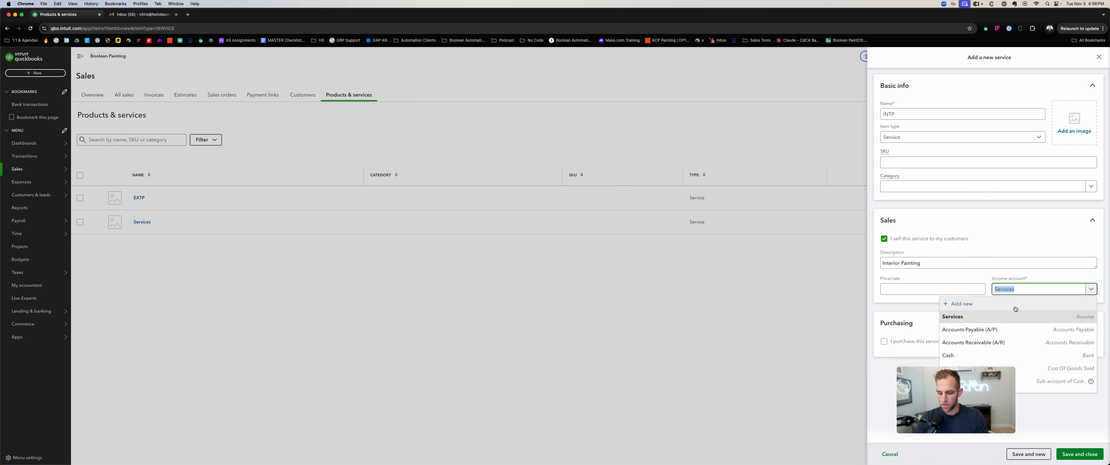
text(intp)
click(965, 303)
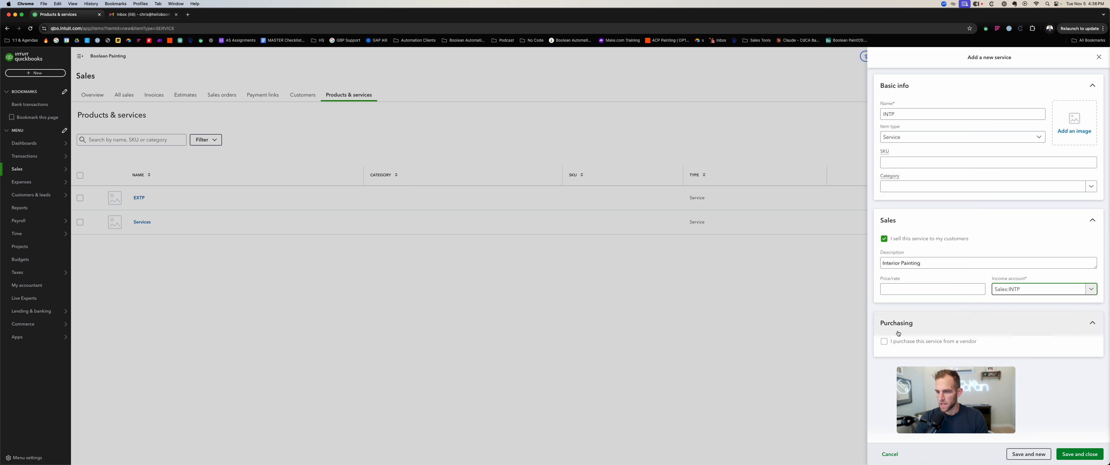
click(1086, 455)
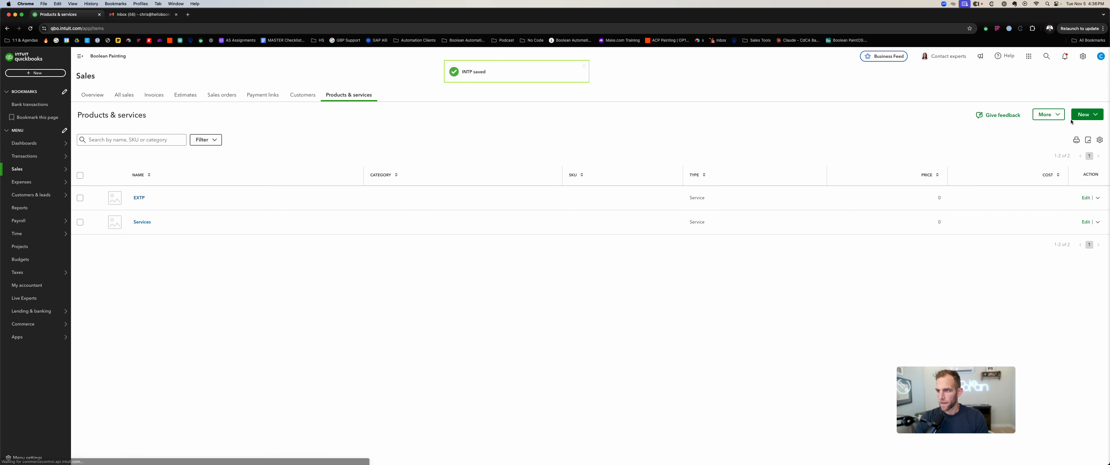
- Start another service item named SPEC with the sales description "Special"
click(1076, 117)
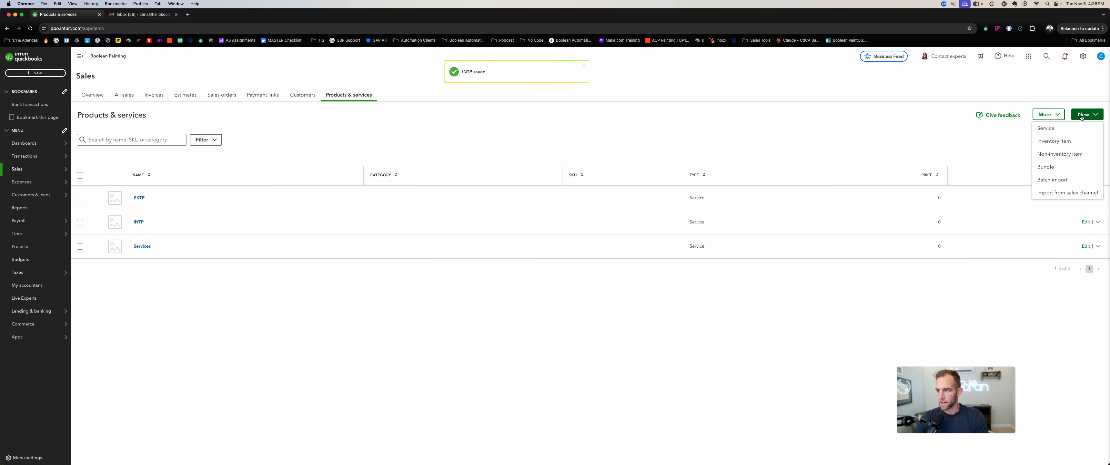
click(1058, 135)
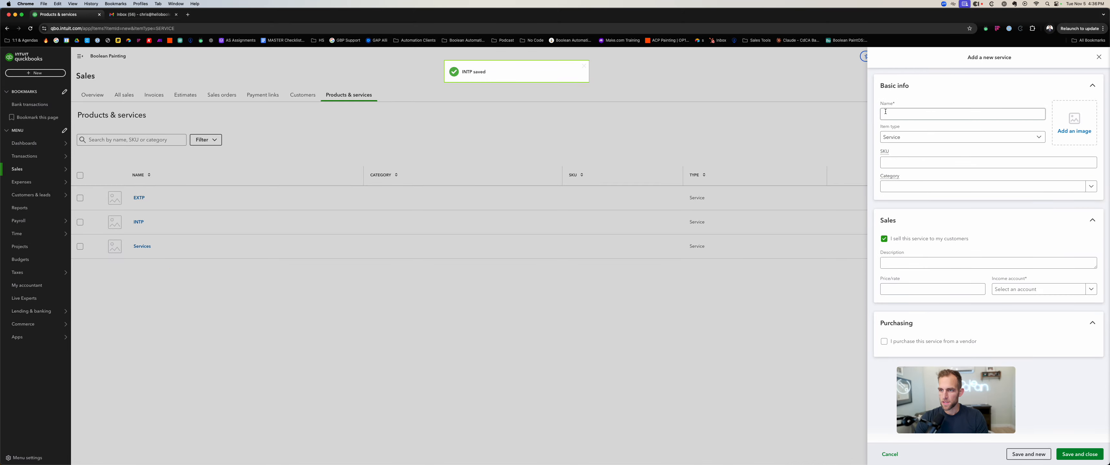
click(894, 113)
text(SPE)
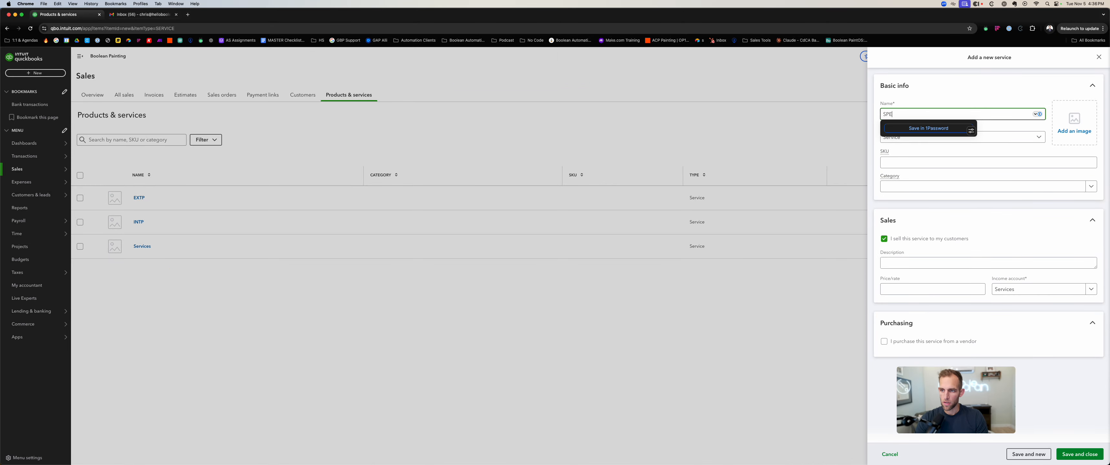
text(C)
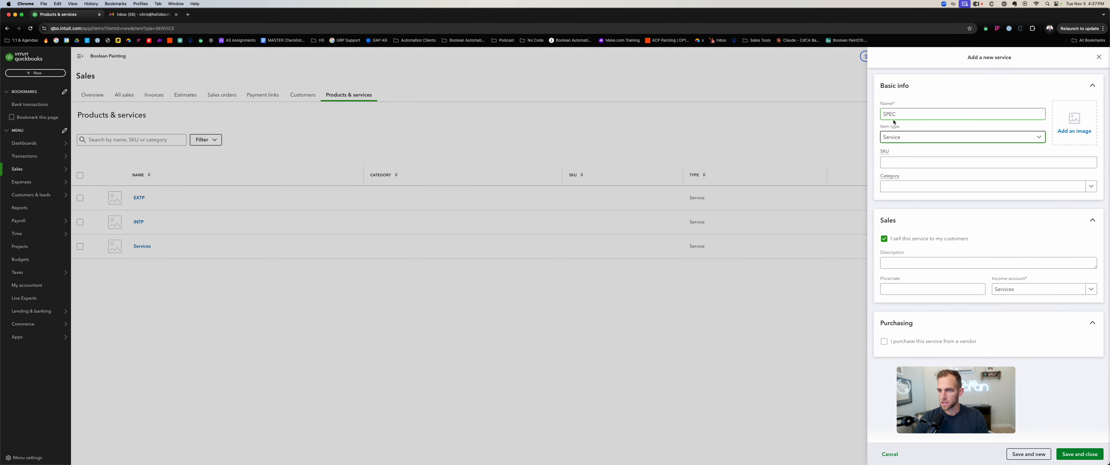
click(902, 264)
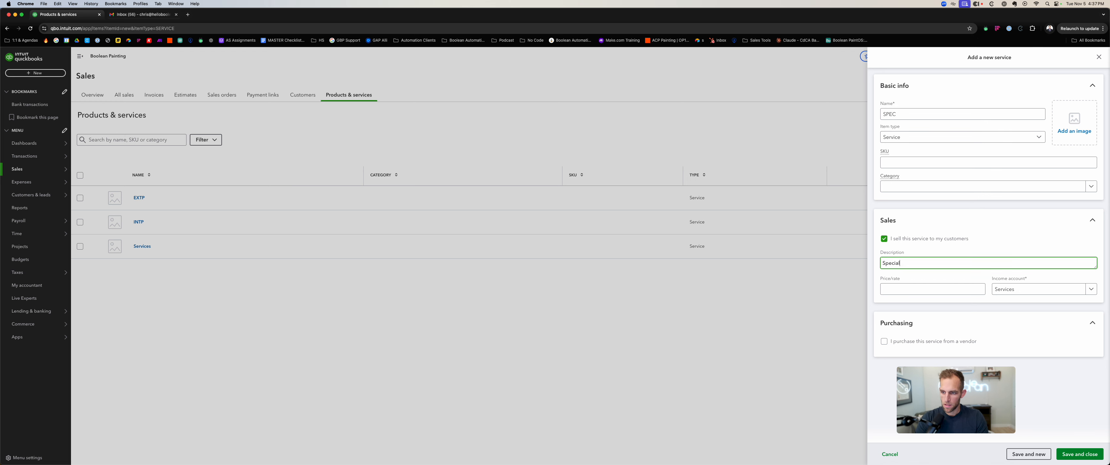
- Assign the SPEC sub-account of Sales as the SPEC service's income account and save the item
click(1019, 291)
text(spec)
click(1044, 330)
click(1081, 457)
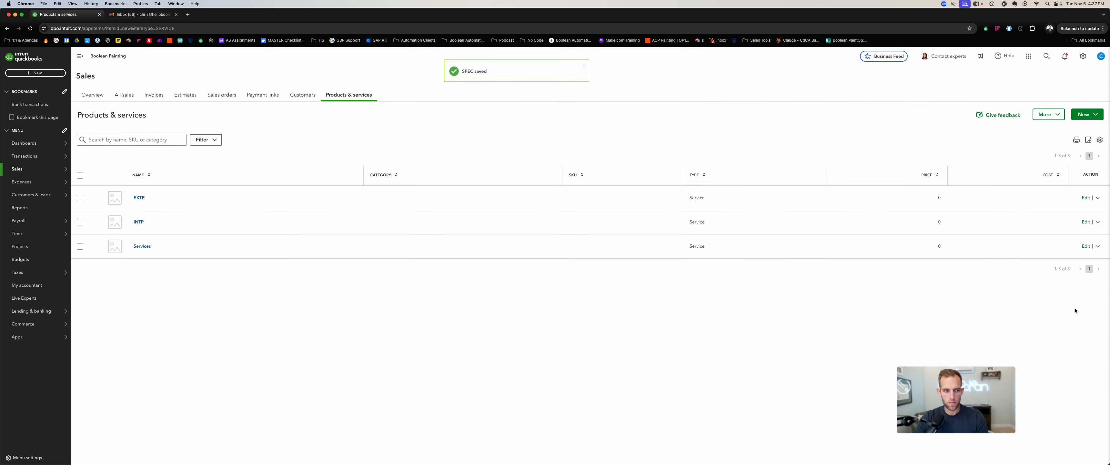
- Start another service item named INTC with the sales description "Interior Cabinet Painting"
click(1087, 114)
click(1069, 129)
click(961, 114)
text(INTC)
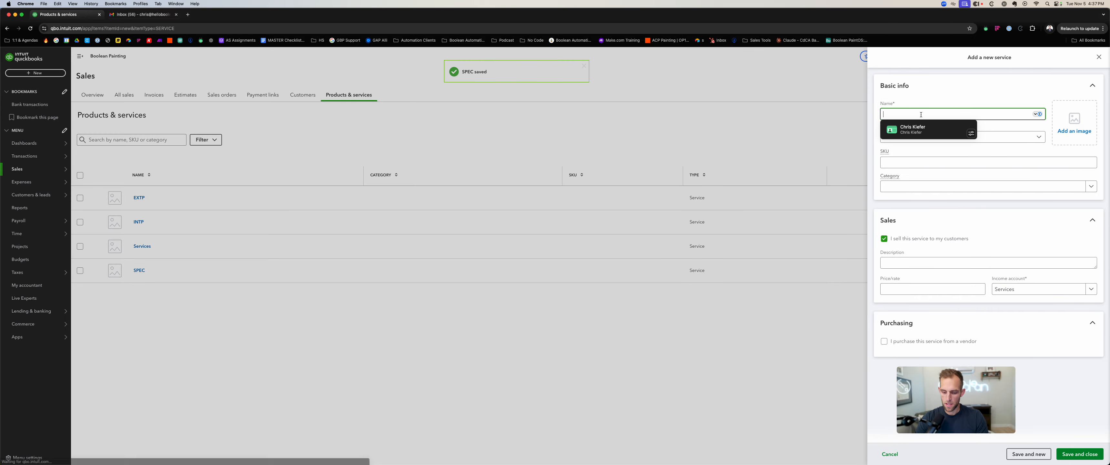
key(Tab)
key(Tab)
key(Tab)
key(Tab)
key(Tab)
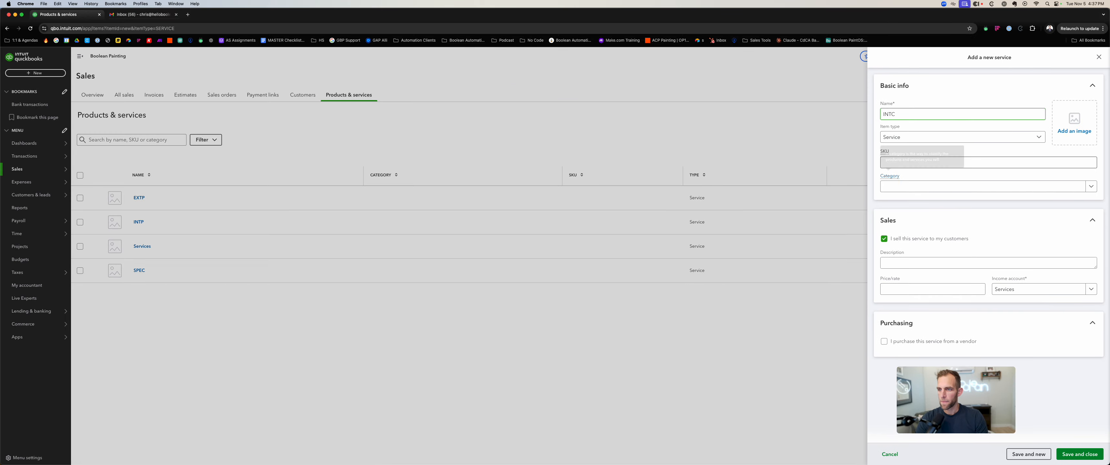
key(Tab)
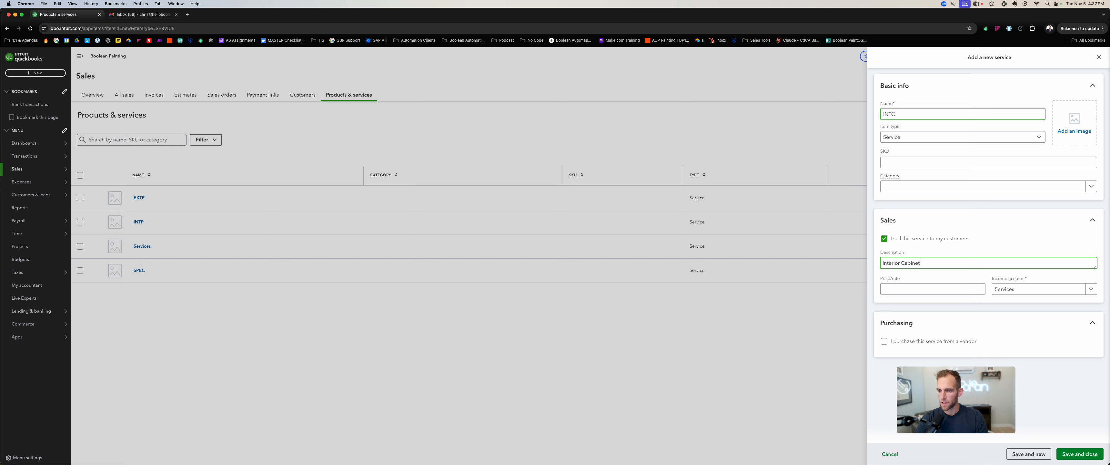
key(Tab)
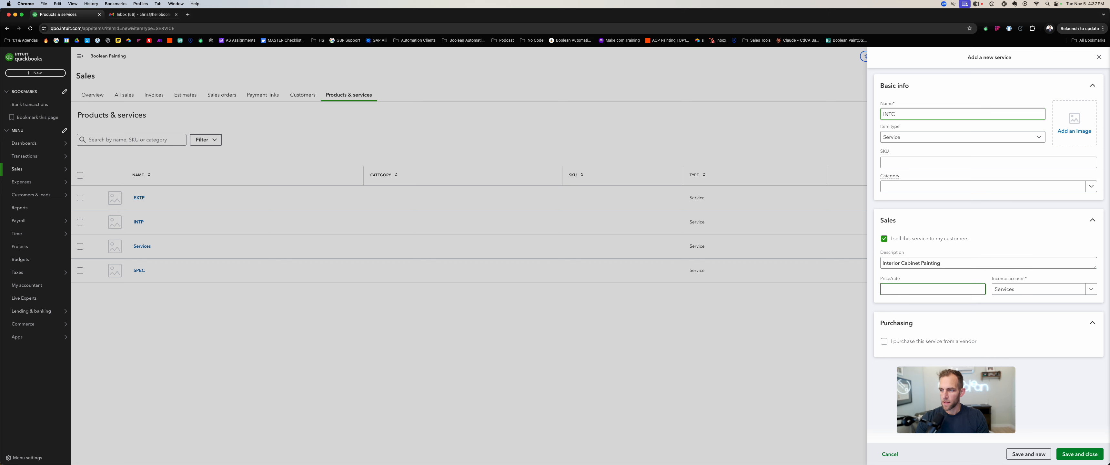
- Assign the INTC sub-account of Sales as the cabinet painting service's income account and save the item
key(Tab)
text(in)
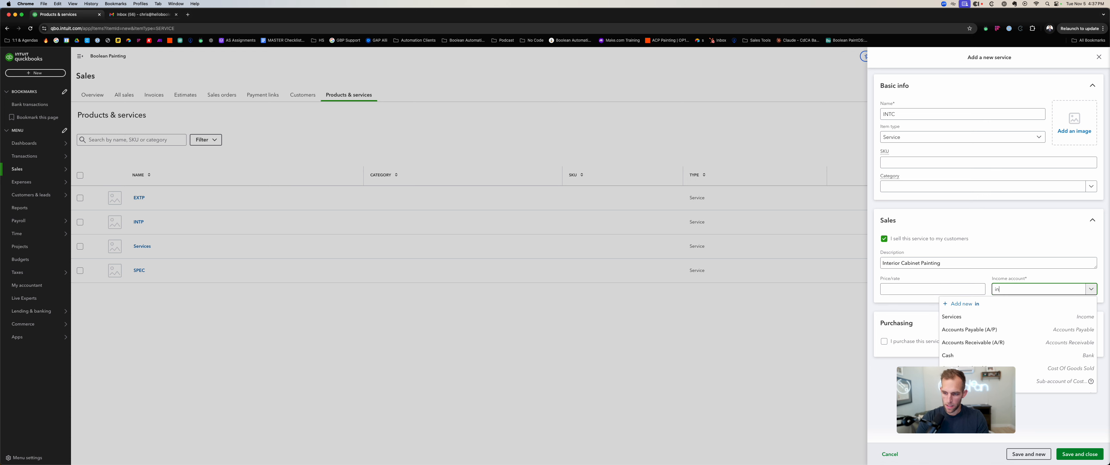
text(tc)
click(1029, 330)
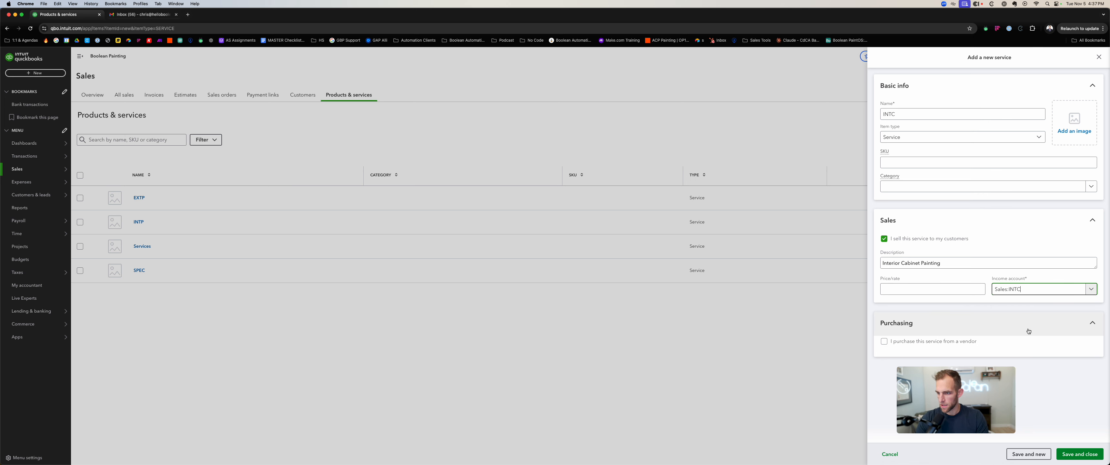
click(1079, 454)
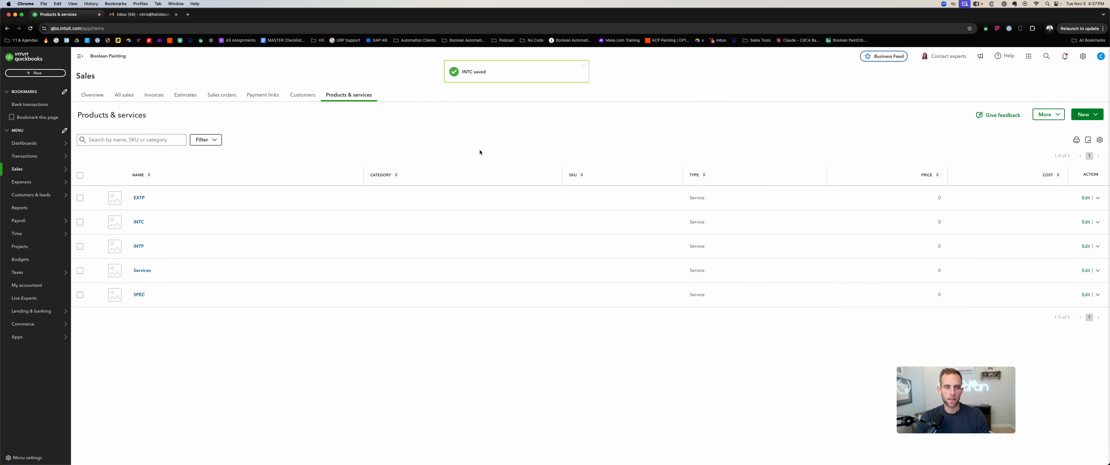